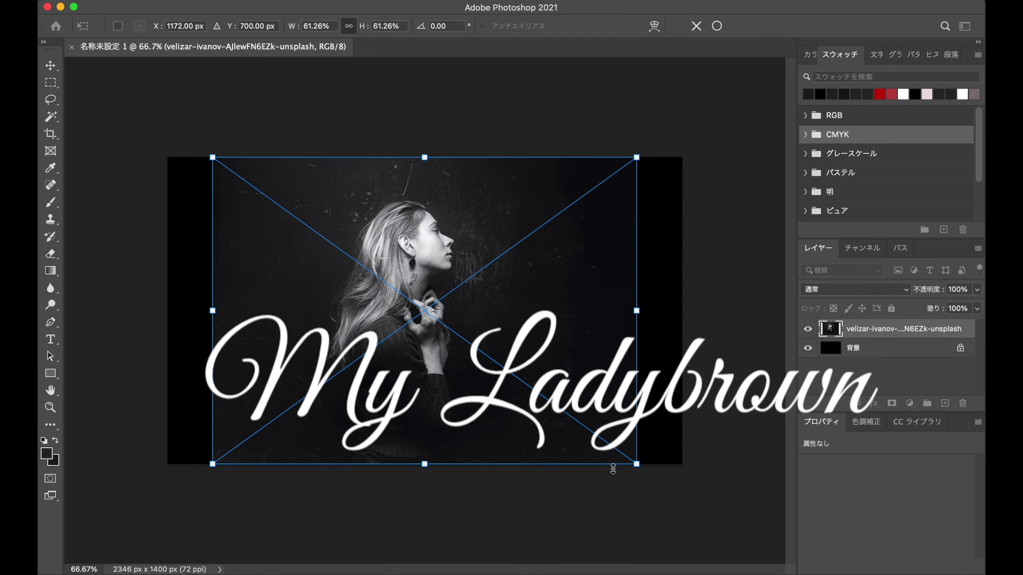
# - Scale the portrait up past the canvas edges to 3128×2266 px, with no black side strips
pyautogui.press('Return')
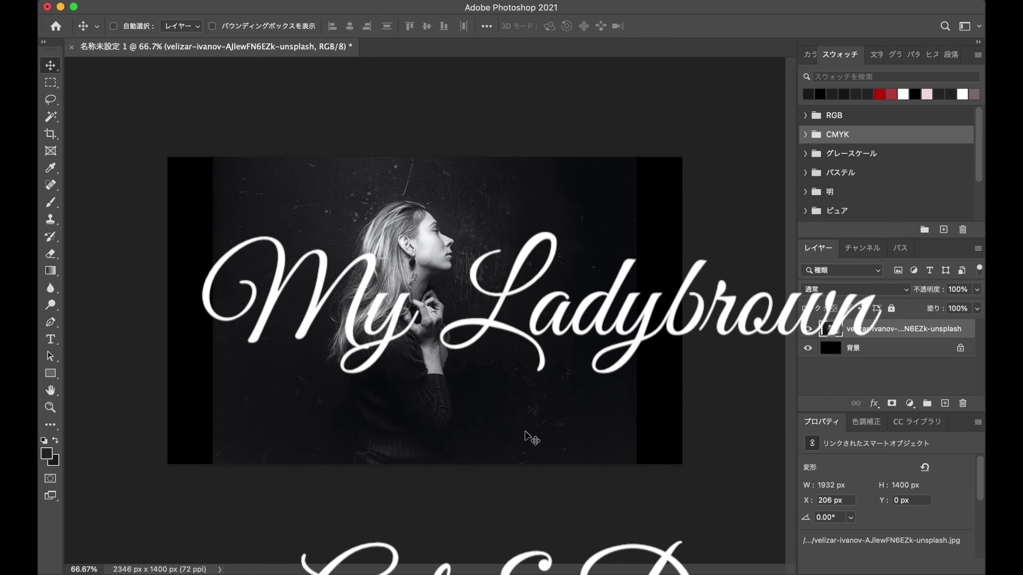
pyautogui.hotkey('ctrl', 't')
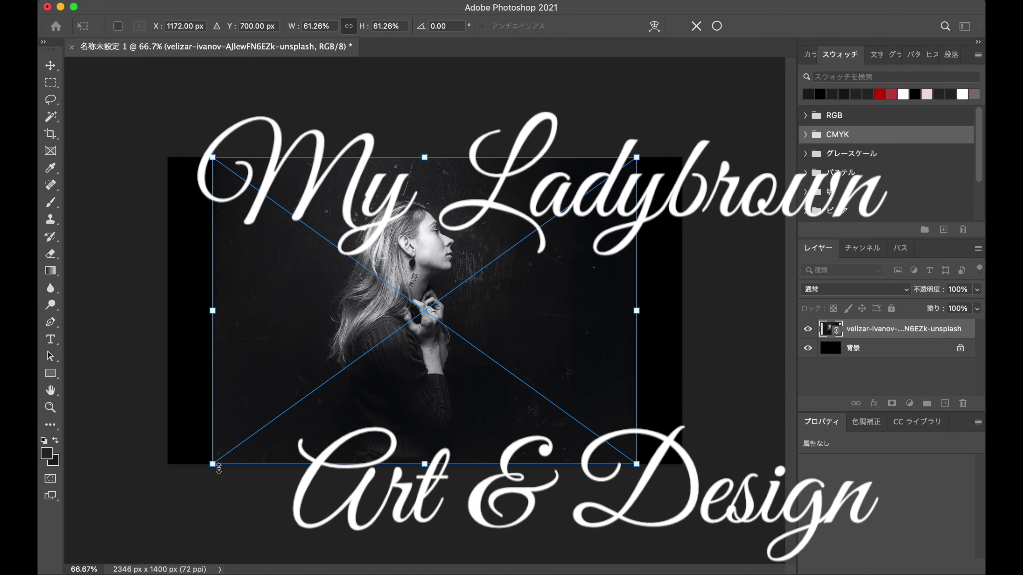
pyautogui.scroll(-3, 258, 439)
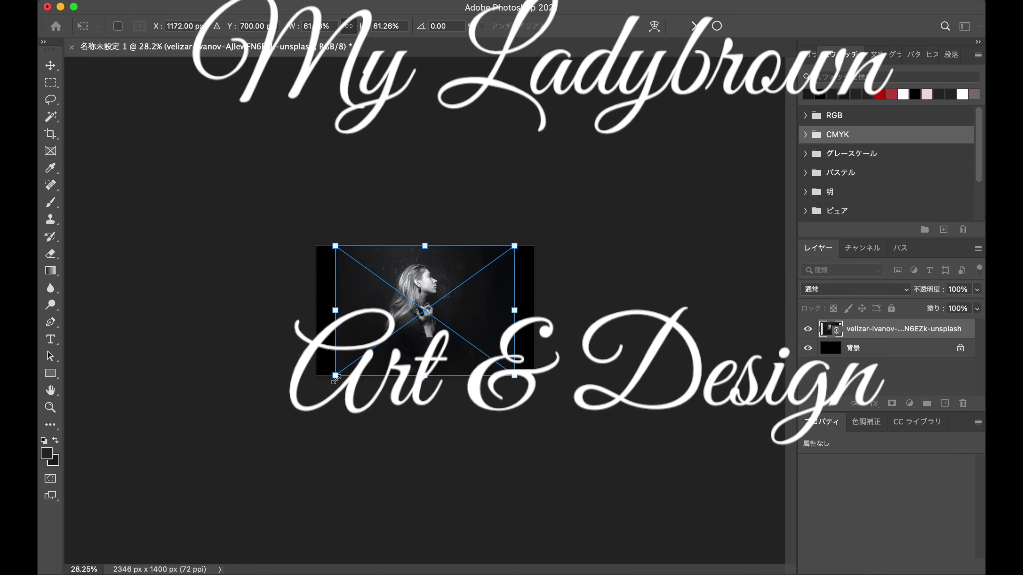
pyautogui.moveTo(335, 375); pyautogui.dragTo(282, 444)
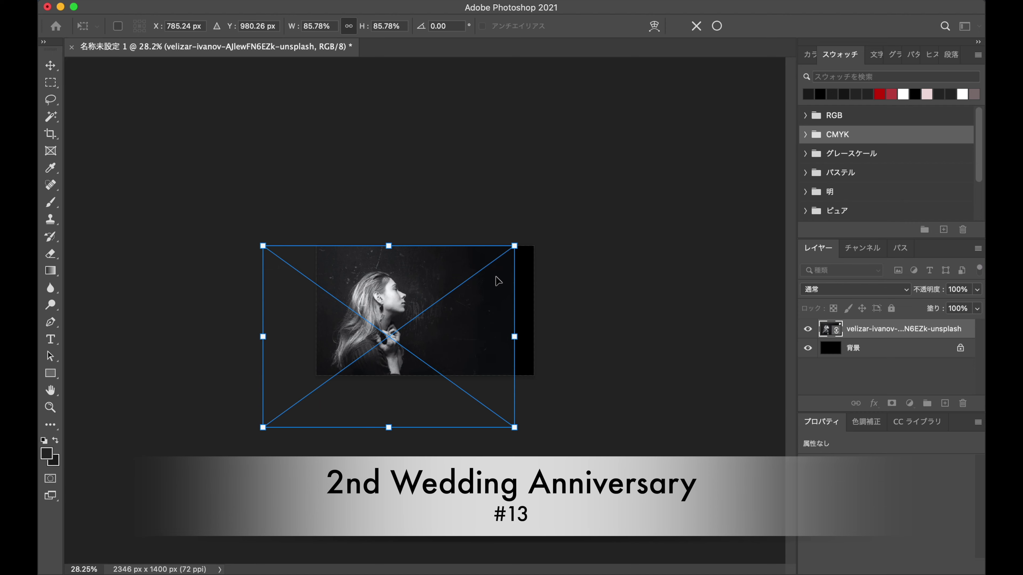
pyautogui.moveTo(516, 249); pyautogui.dragTo(561, 227)
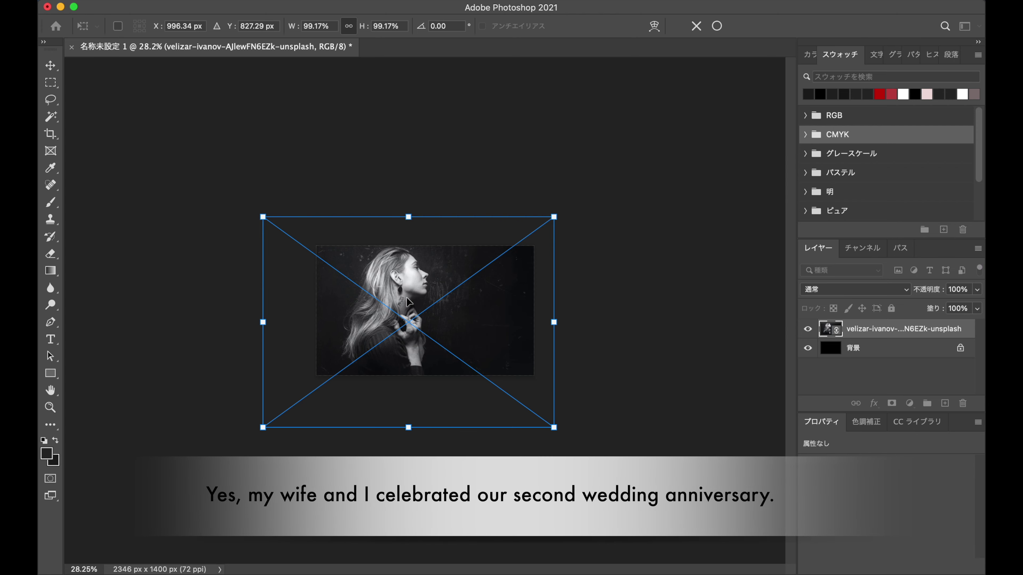
pyautogui.moveTo(408, 301); pyautogui.dragTo(413, 314)
pyautogui.scroll(-5, 415, 318)
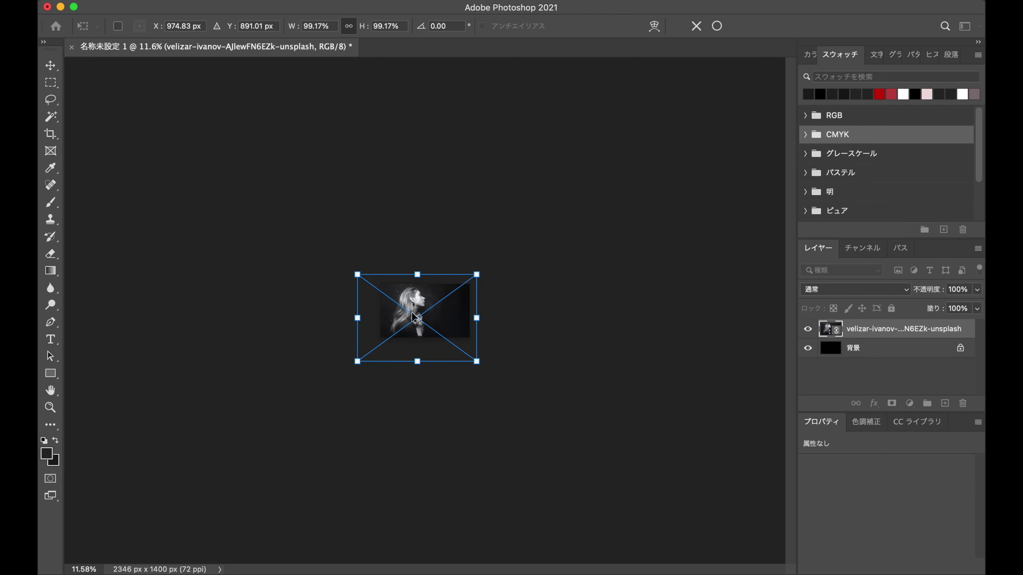
pyautogui.scroll(8, 415, 317)
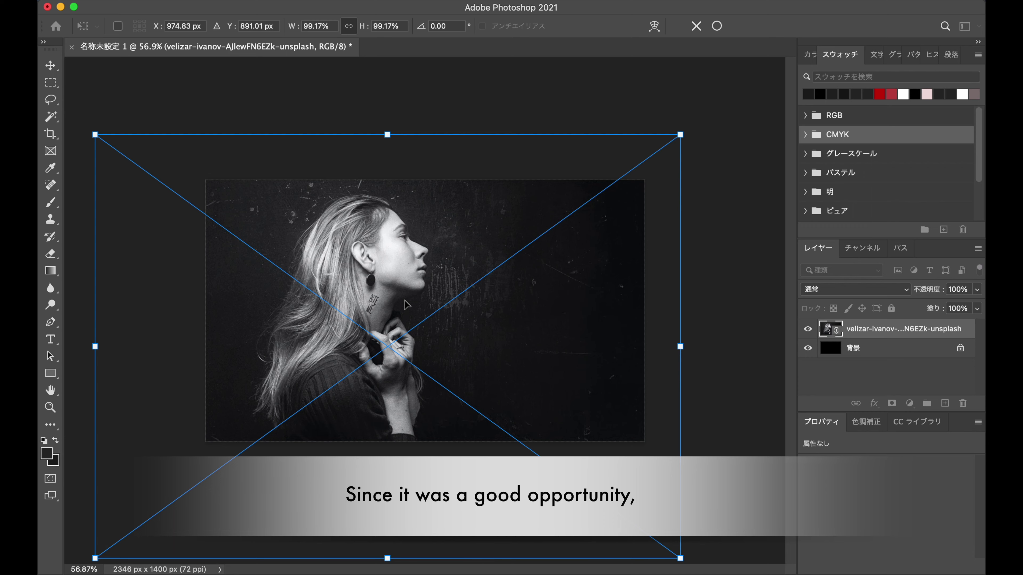
pyautogui.press('Return')
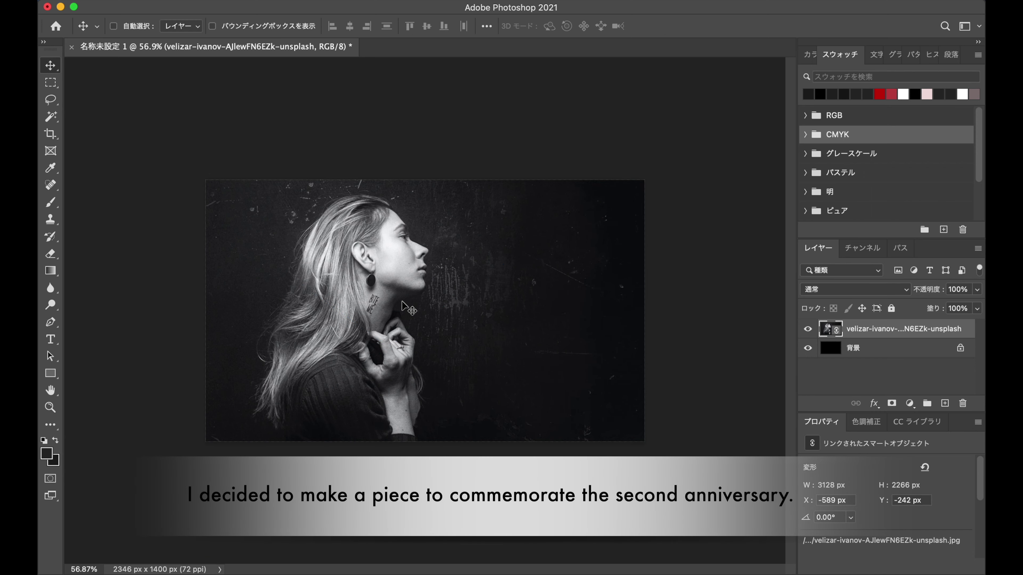
# - Shift the portrait about 29 px right and place the bouquet photo as a linked smart object
pyautogui.moveTo(373, 300); pyautogui.dragTo(376, 302)
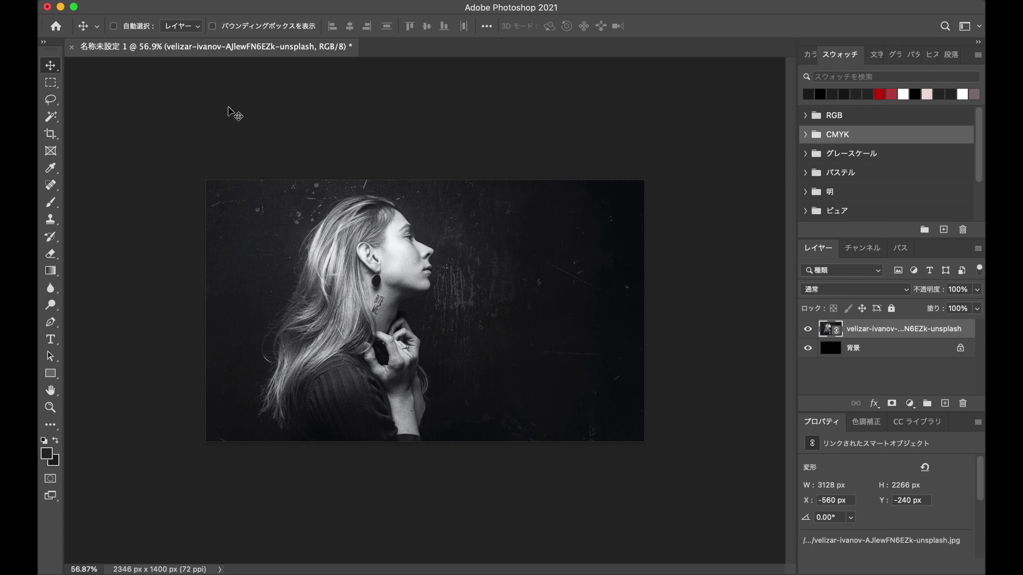
pyautogui.click(137, 0)
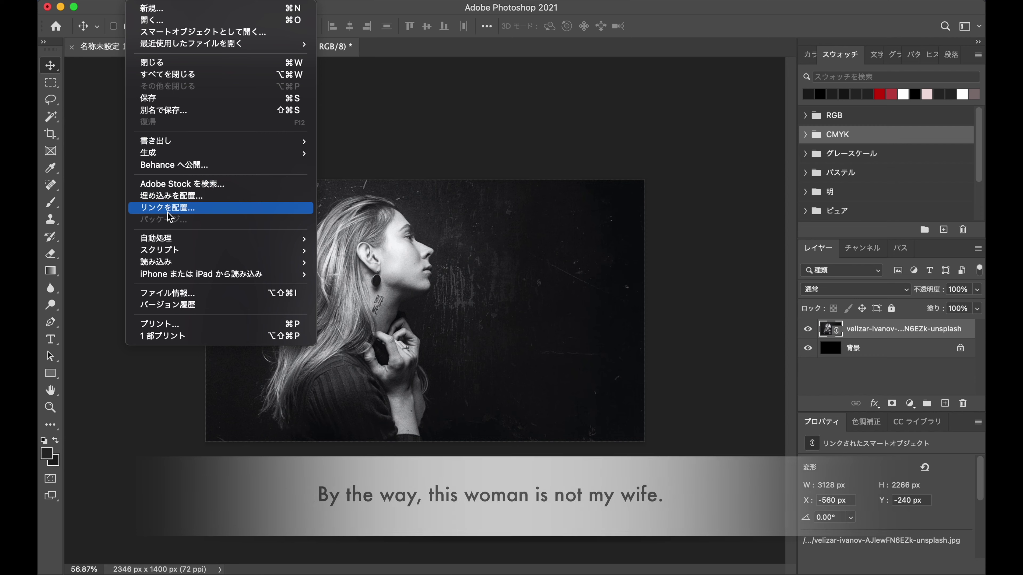
pyautogui.click(170, 208)
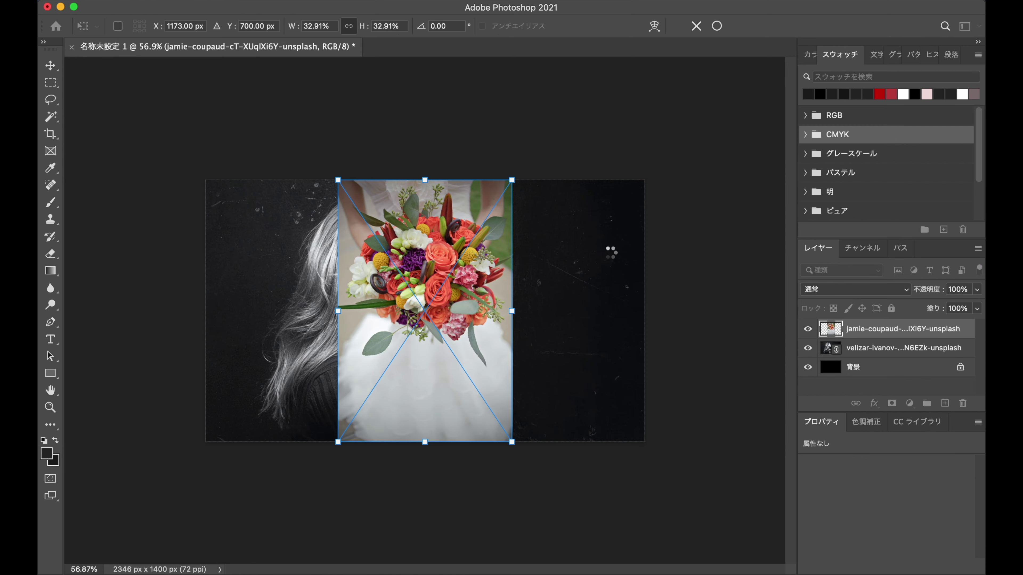
pyautogui.press('Return')
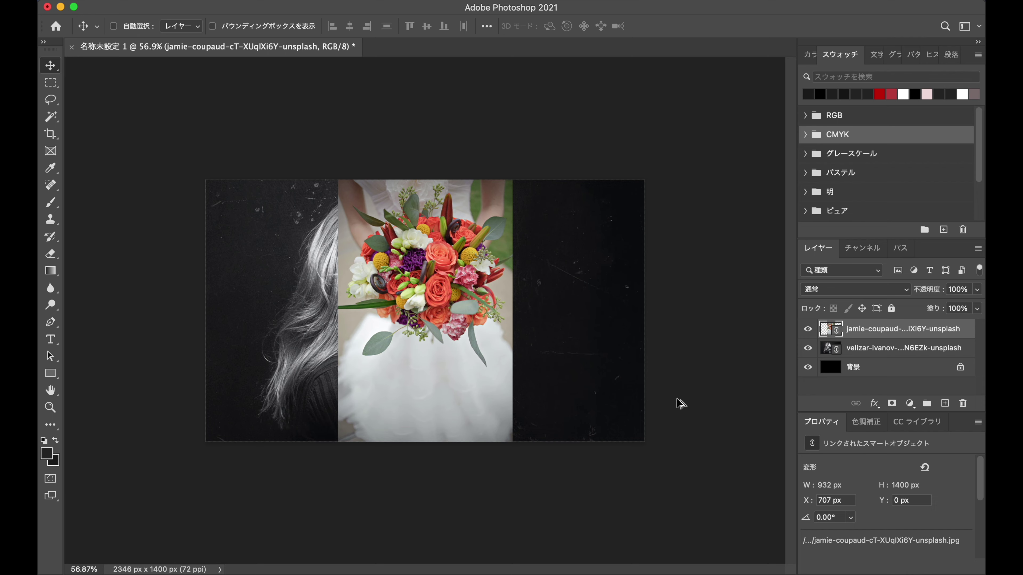
# - Add a white layer mask to the 932×1400 px bouquet layer
pyautogui.scroll(3, 681, 403)
pyautogui.scroll(3, 681, 403)
pyautogui.scroll(-3, 680, 403)
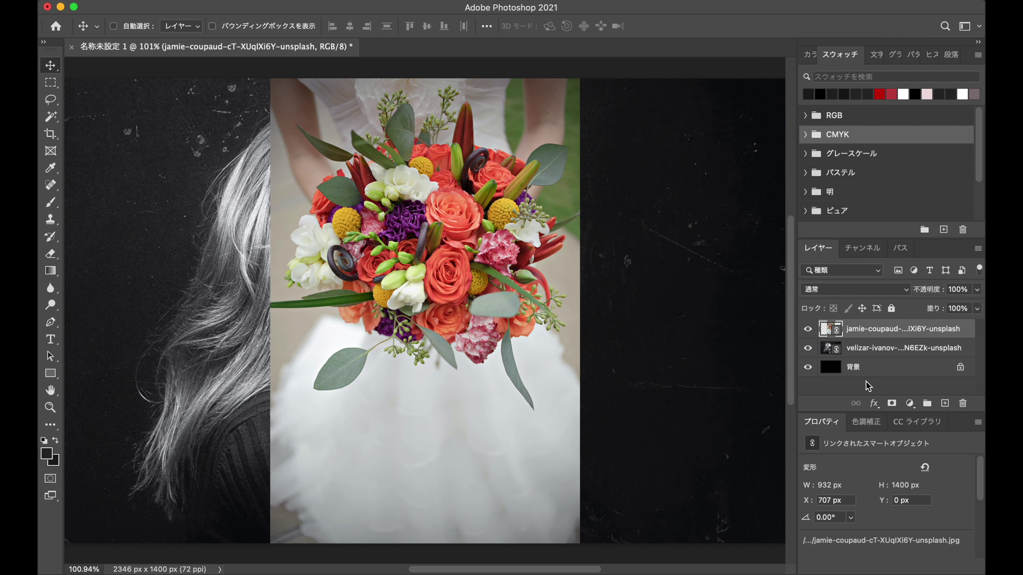
pyautogui.click(892, 404)
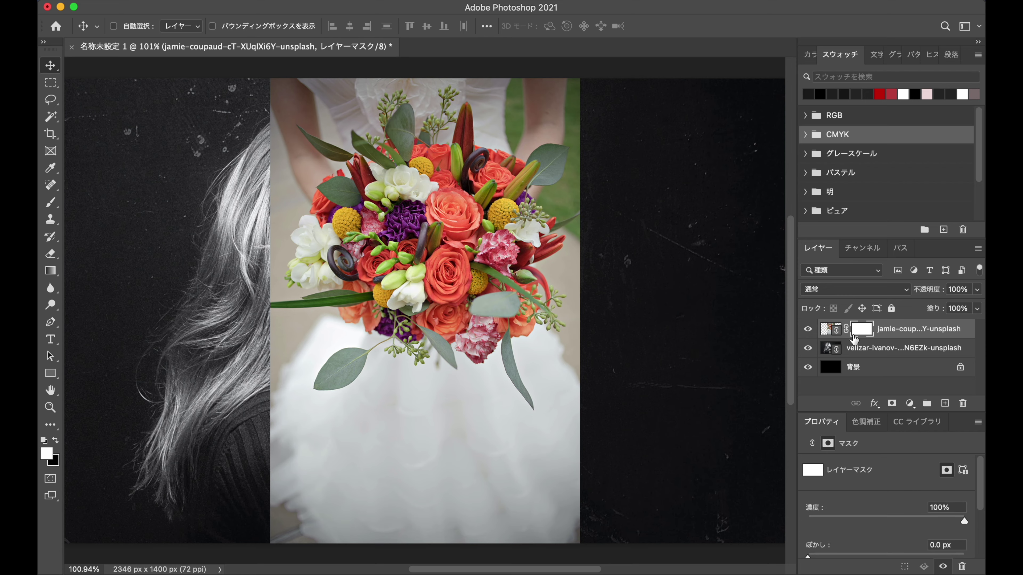
# - Use Select and Mask's Select Subject to mask the bouquet layer down to the flowers
pyautogui.doubleClick(860, 329)
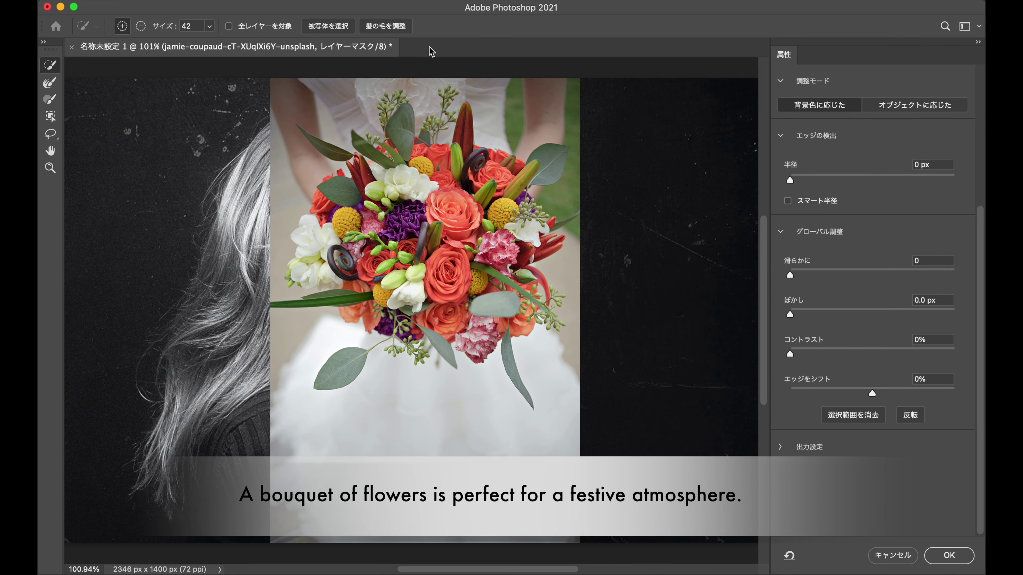
pyautogui.click(344, 29)
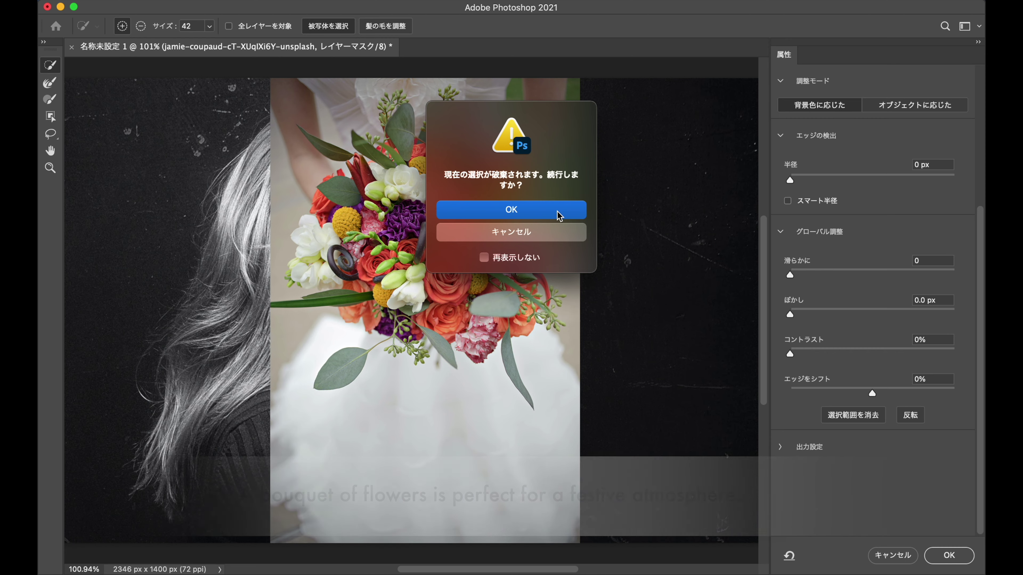
pyautogui.click(484, 258)
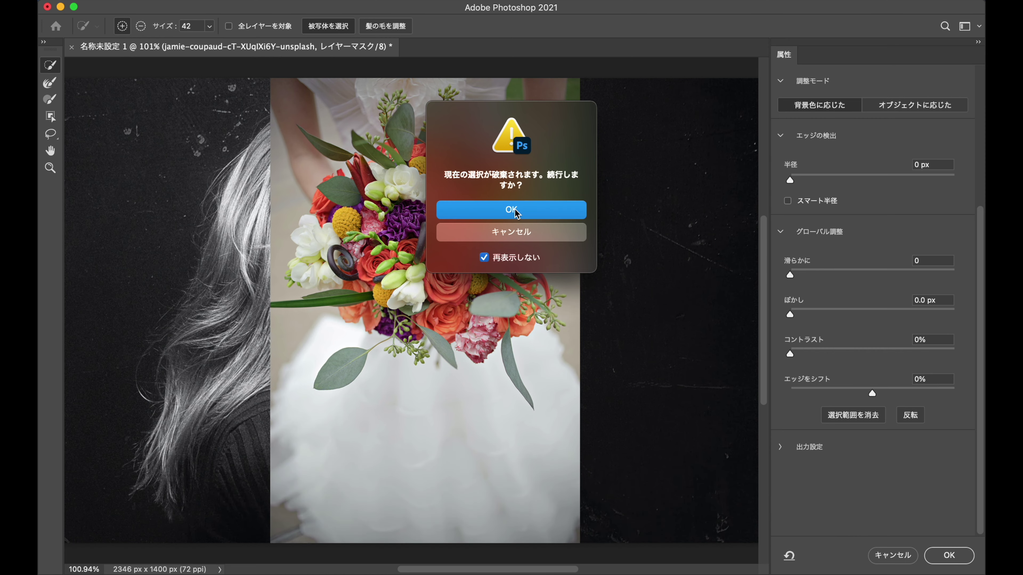
pyautogui.click(521, 208)
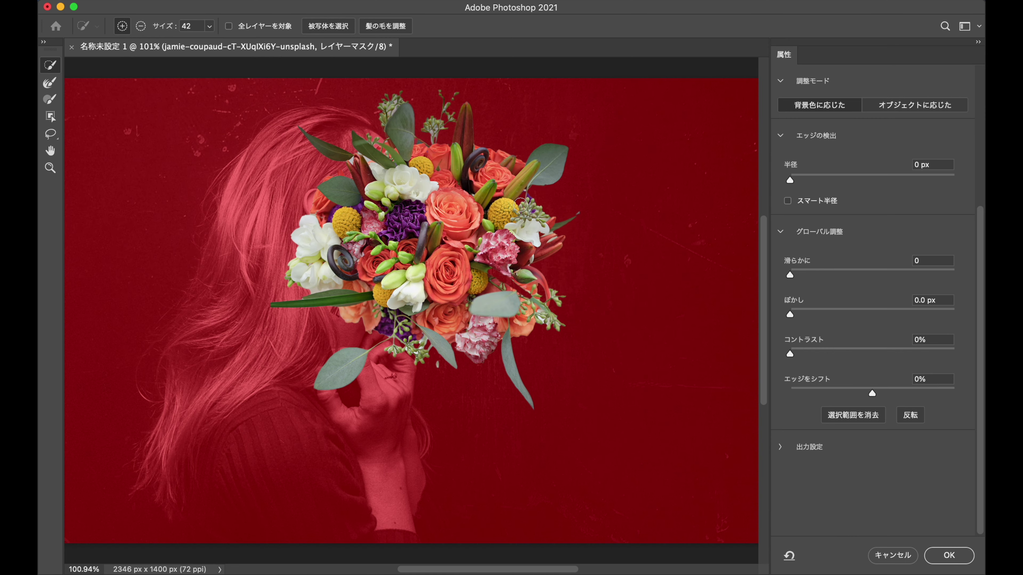
pyautogui.click(944, 556)
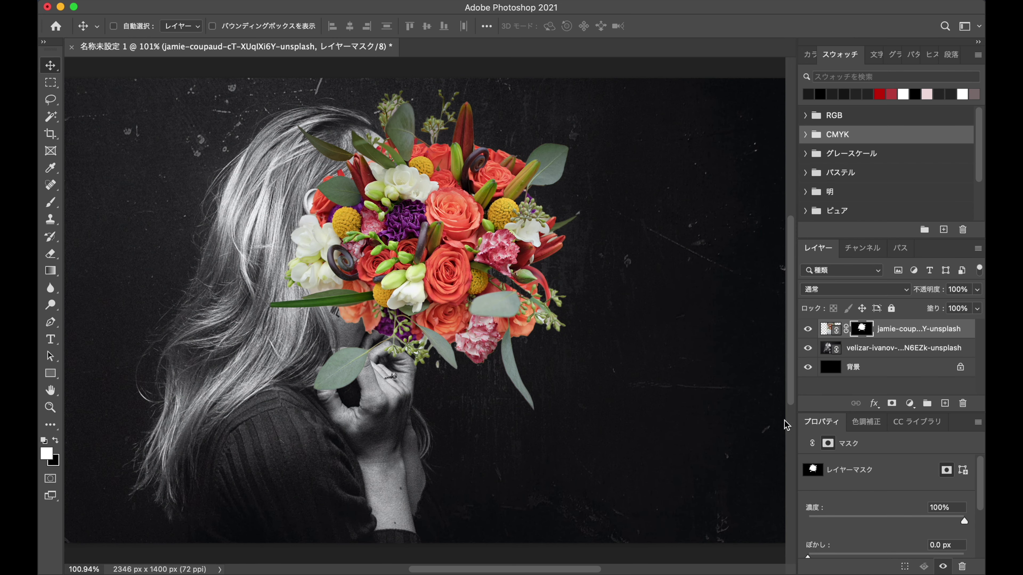
# - Shrink the first bouquet to about 61% and move it over the woman's head
pyautogui.hotkey('ctrl', 't')
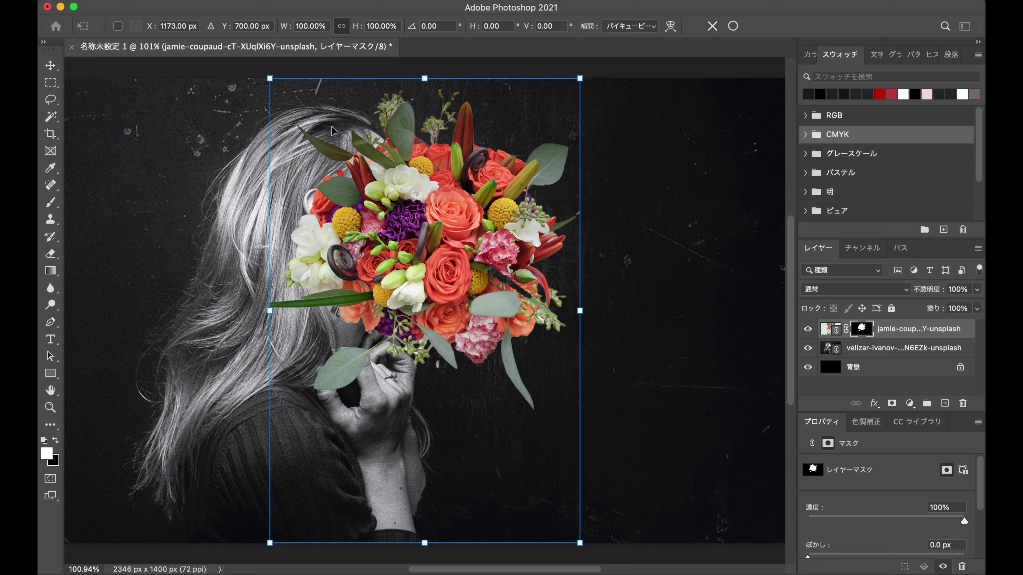
pyautogui.scroll(-2, 333, 130)
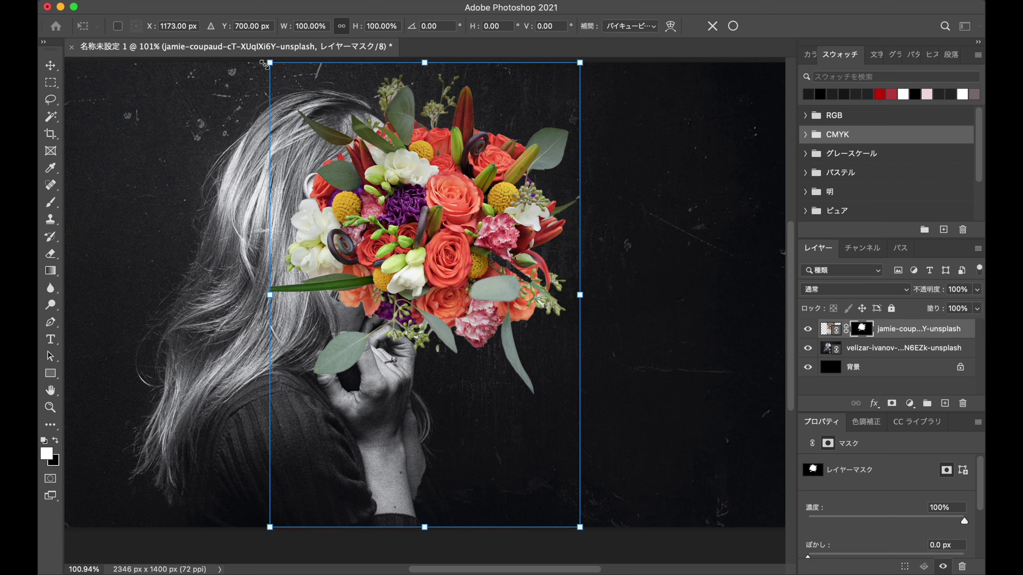
pyautogui.moveTo(262, 63); pyautogui.dragTo(381, 232)
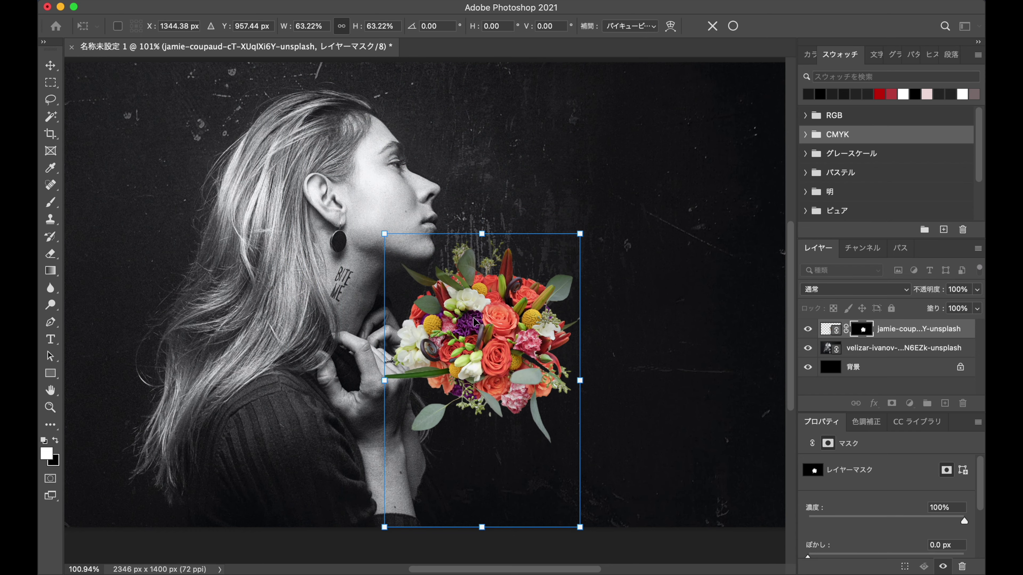
pyautogui.moveTo(486, 340); pyautogui.dragTo(385, 222)
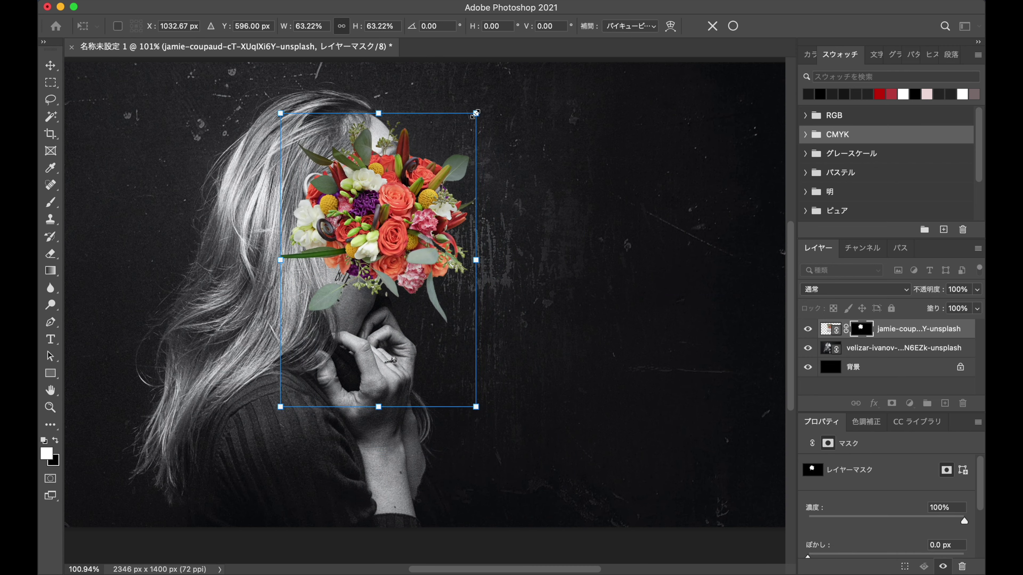
pyautogui.moveTo(475, 113); pyautogui.dragTo(469, 125)
pyautogui.moveTo(378, 213); pyautogui.dragTo(372, 191)
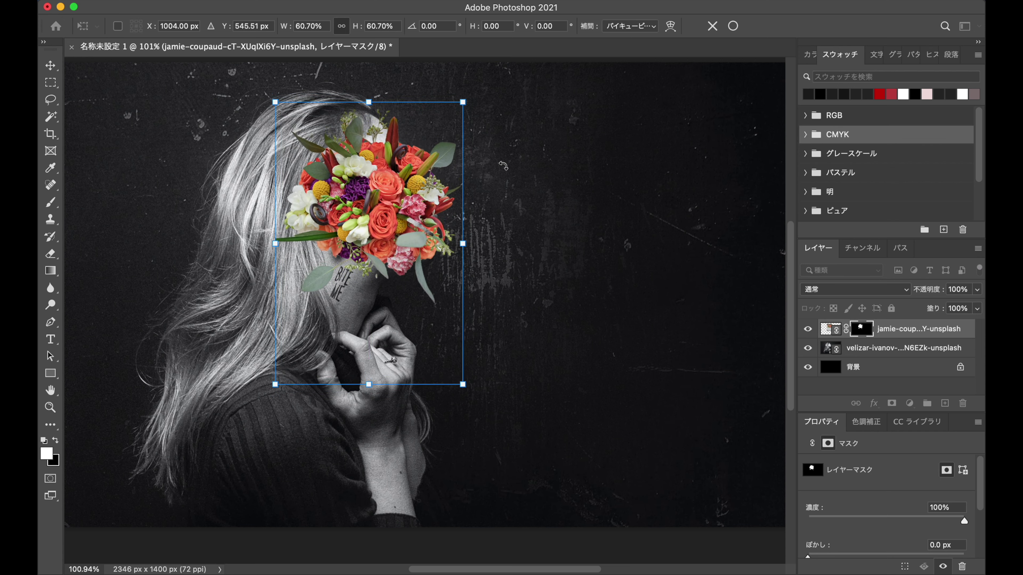
pyautogui.press('Return')
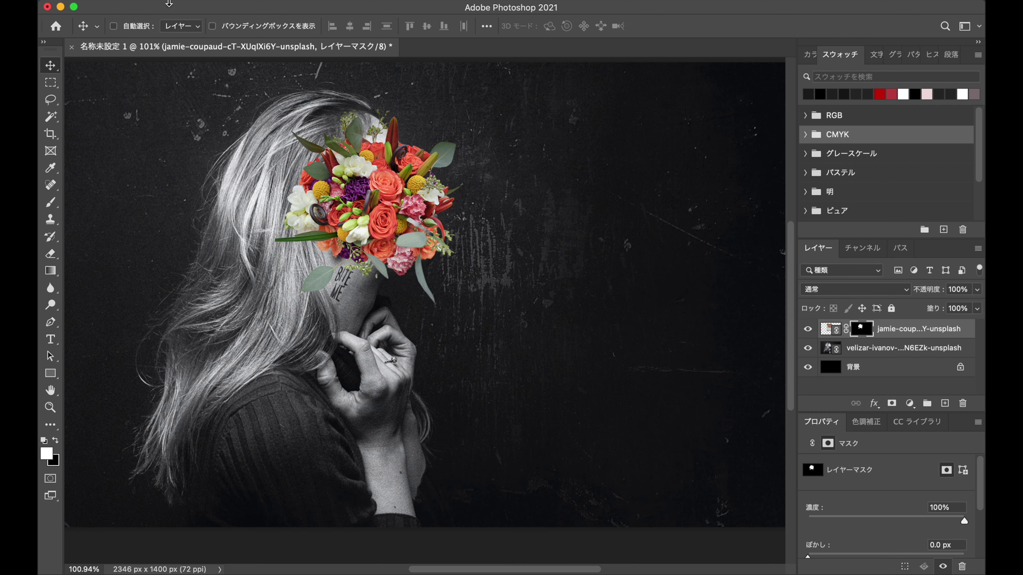
# - Place the annie-spratt bouquet image as a linked smart object at 1400×1400 px
pyautogui.click(137, 4)
pyautogui.click(177, 208)
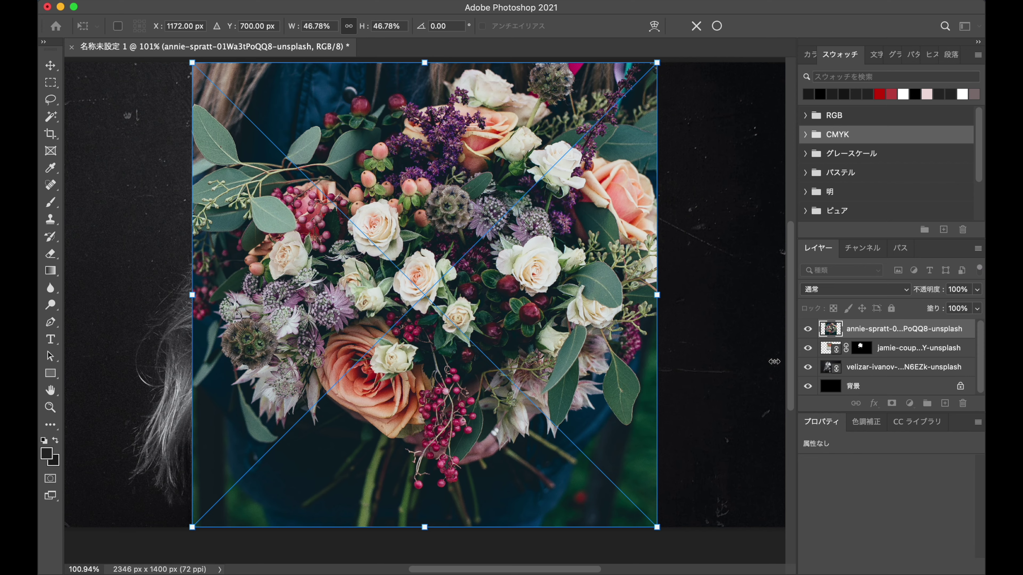
pyautogui.press('Return')
# - Mask the annie-spratt bouquet with Select Subject, brushing away the dark top-right area
pyautogui.click(891, 403)
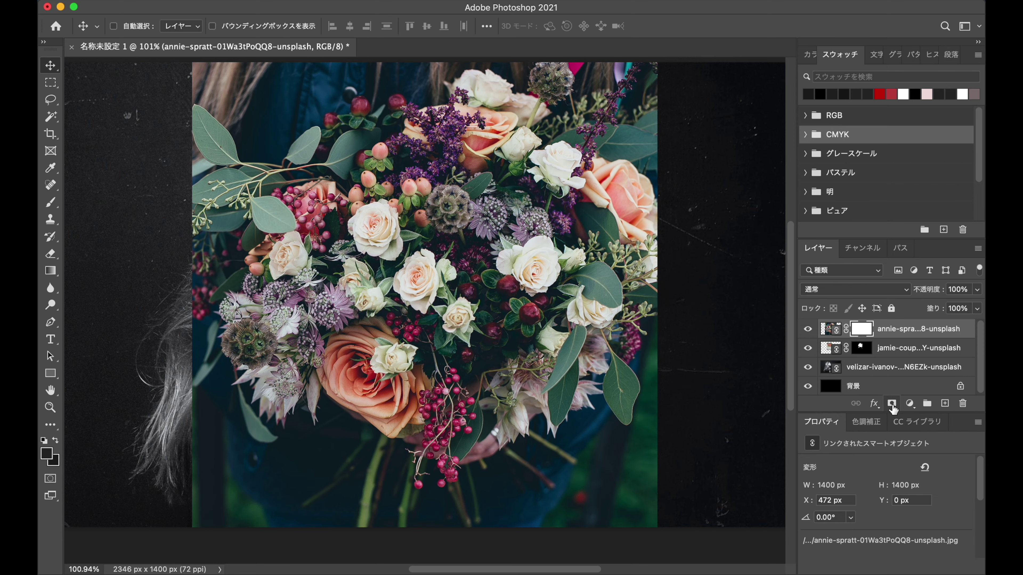
pyautogui.doubleClick(861, 328)
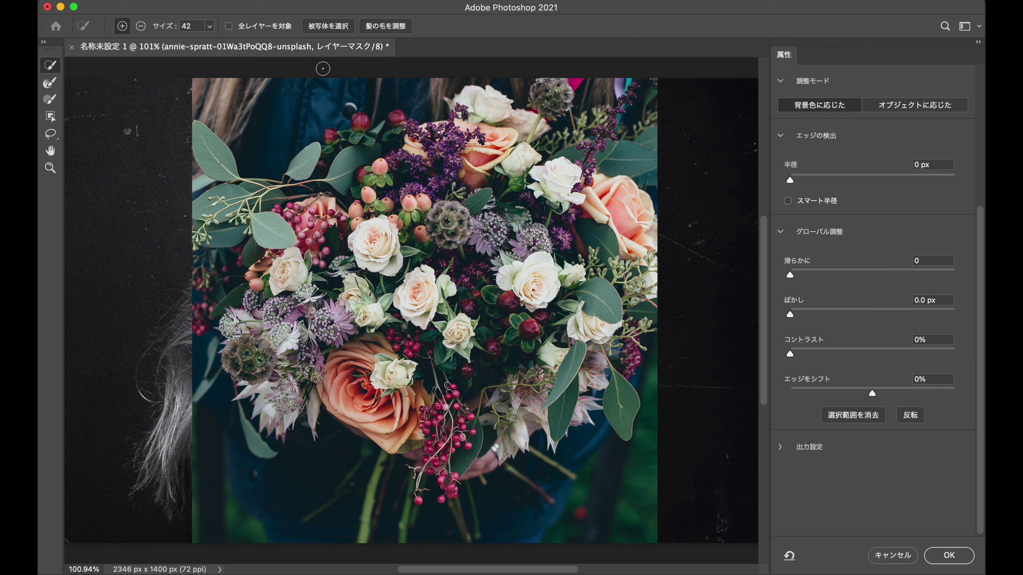
pyautogui.click(333, 27)
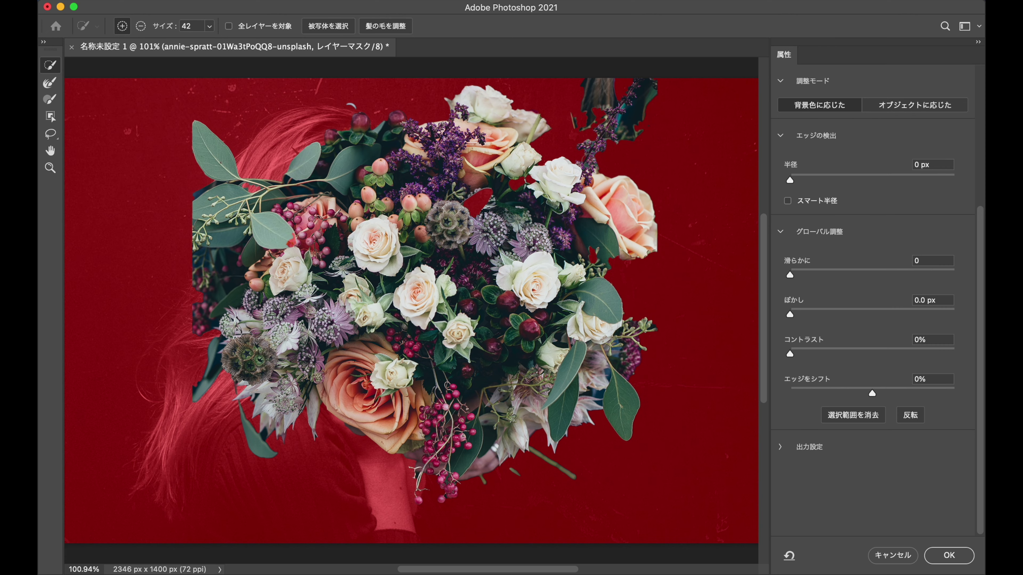
pyautogui.click(140, 27)
pyautogui.moveTo(622, 114)
pyautogui.mouseDown()
pyautogui.moveTo(584, 91)
pyautogui.moveTo(641, 100)
pyautogui.moveTo(637, 130)
pyautogui.moveTo(658, 87)
pyautogui.moveTo(608, 137)
pyautogui.moveTo(573, 127)
pyautogui.mouseUp()
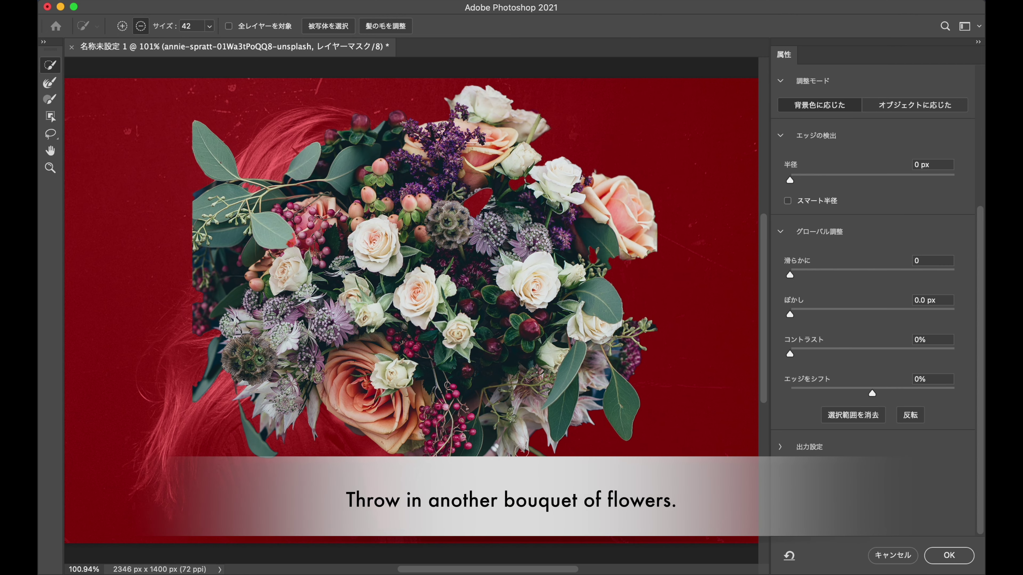
pyautogui.click(945, 555)
# - Scale the cut-out bouquet to 40.72% and set it atop her hair beside the first bouquet
pyautogui.press('super+t')
pyautogui.moveTo(657, 543); pyautogui.dragTo(335, 324)
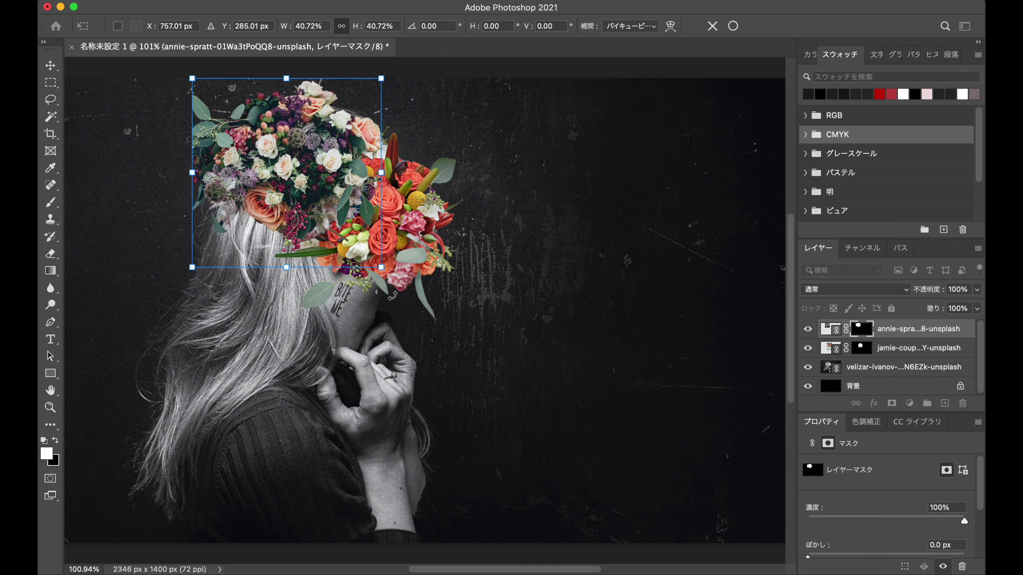
pyautogui.moveTo(308, 162); pyautogui.dragTo(313, 162)
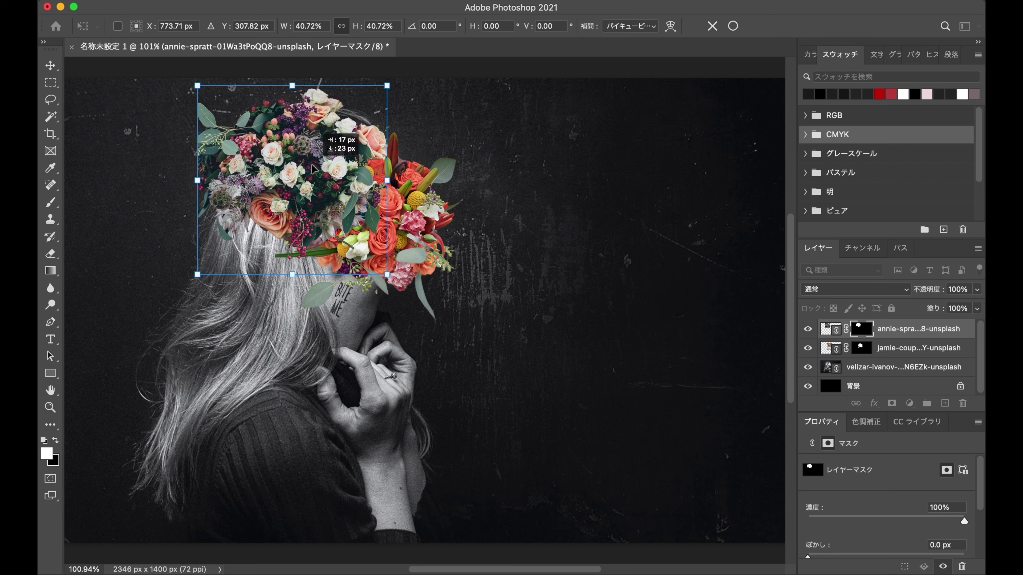
pyautogui.press('Return')
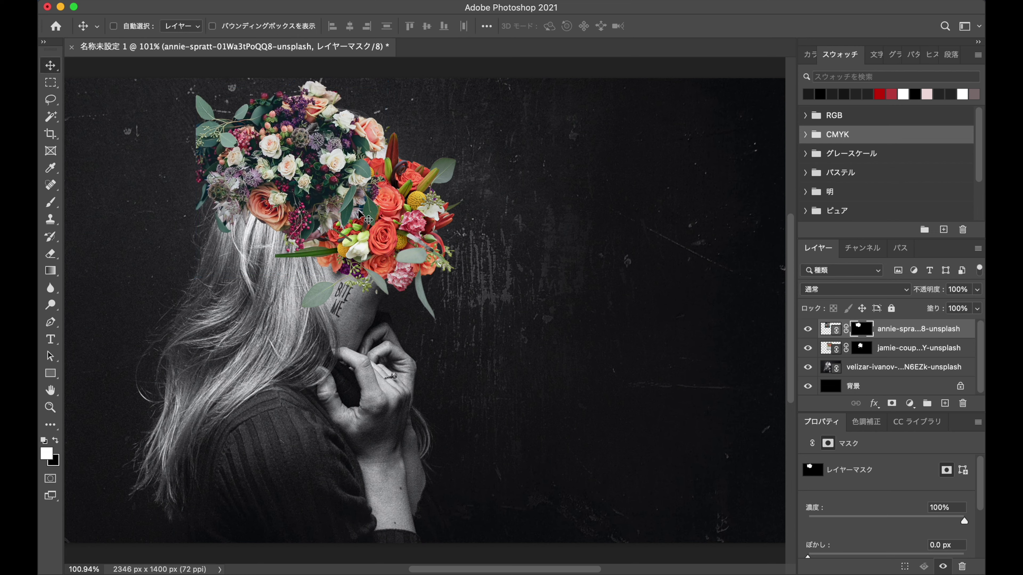
# - Place the pexels-daria-shevtsova vase bouquet photo as a linked smart object
pyautogui.click(154, 3)
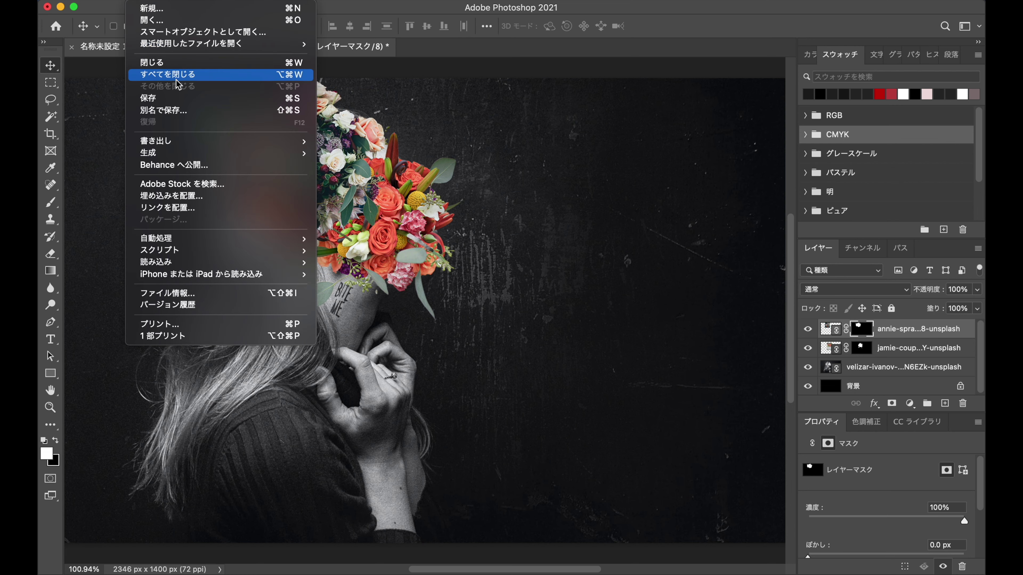
pyautogui.click(190, 208)
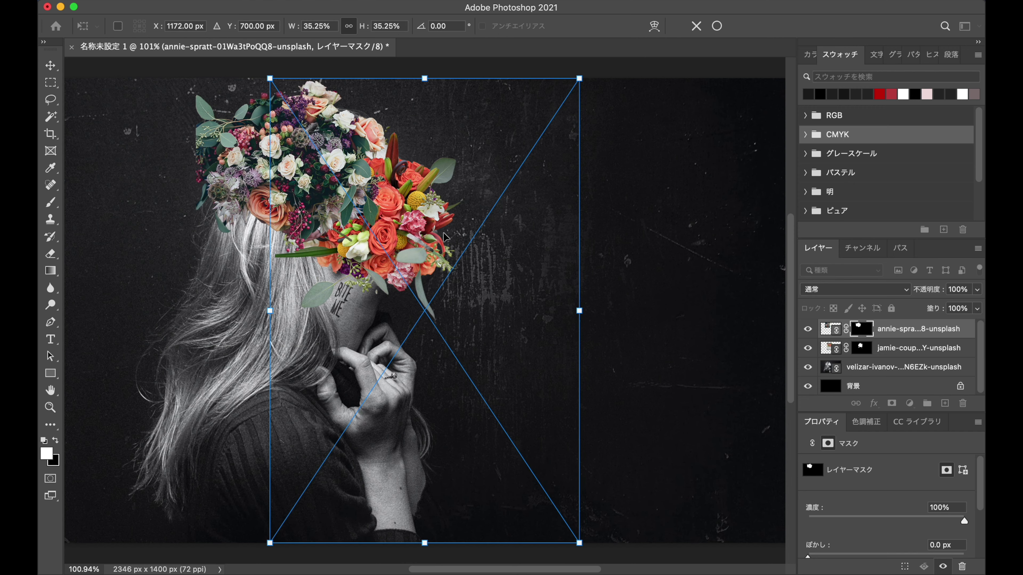
pyautogui.press('Return')
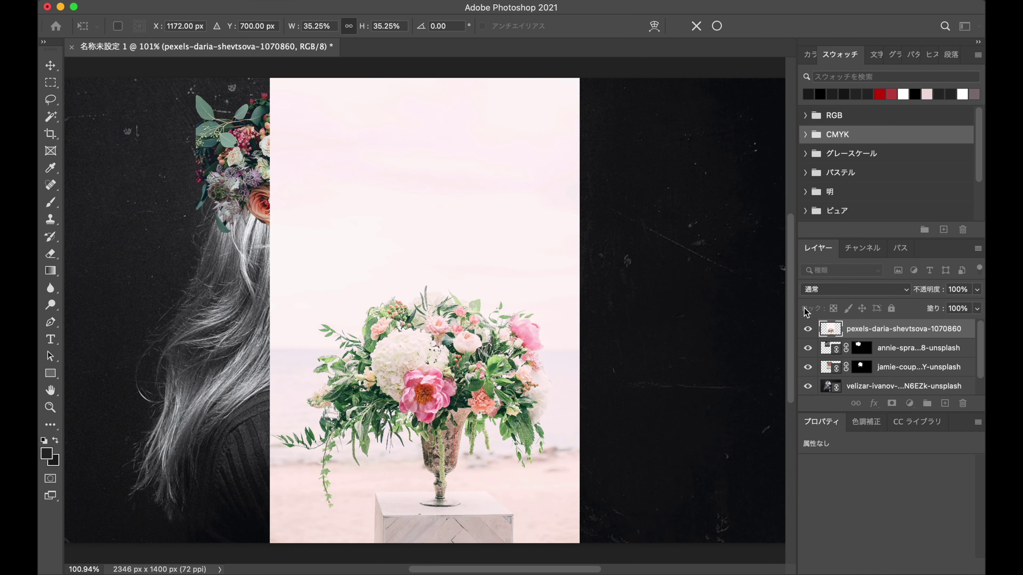
# - Mask the vase photo down to just the flowers, brushing away the vase base
pyautogui.click(892, 404)
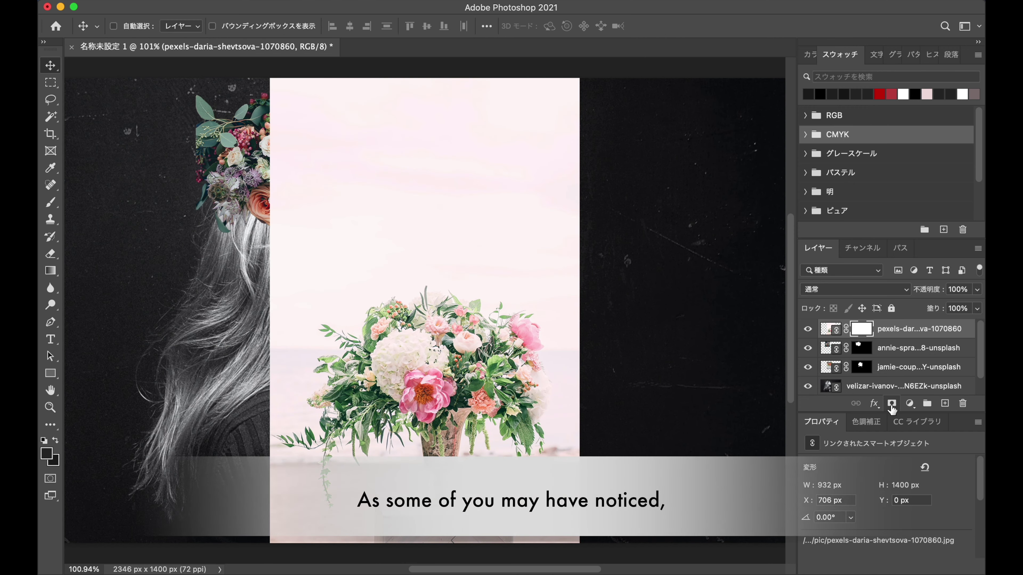
pyautogui.doubleClick(862, 333)
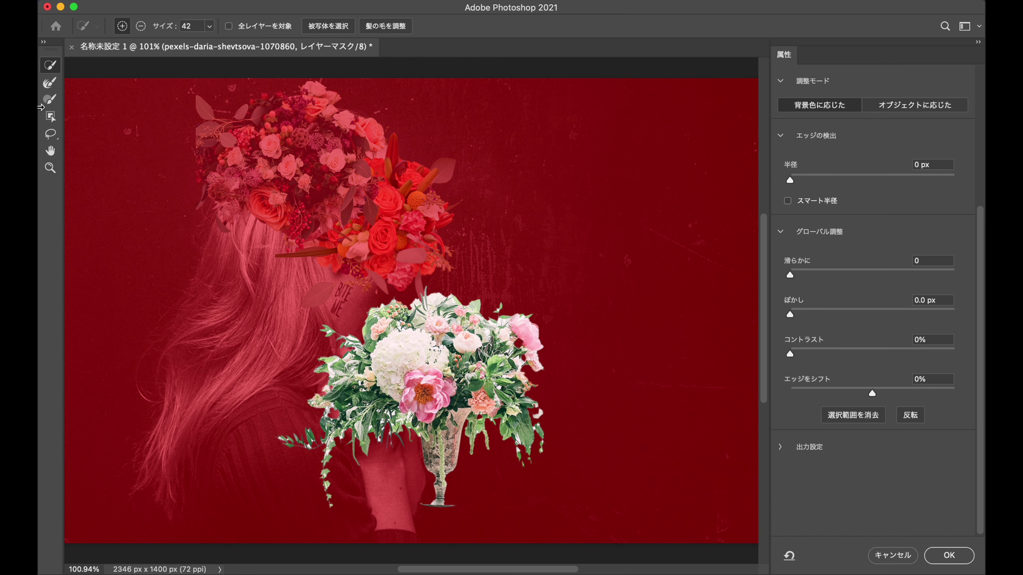
pyautogui.click(140, 26)
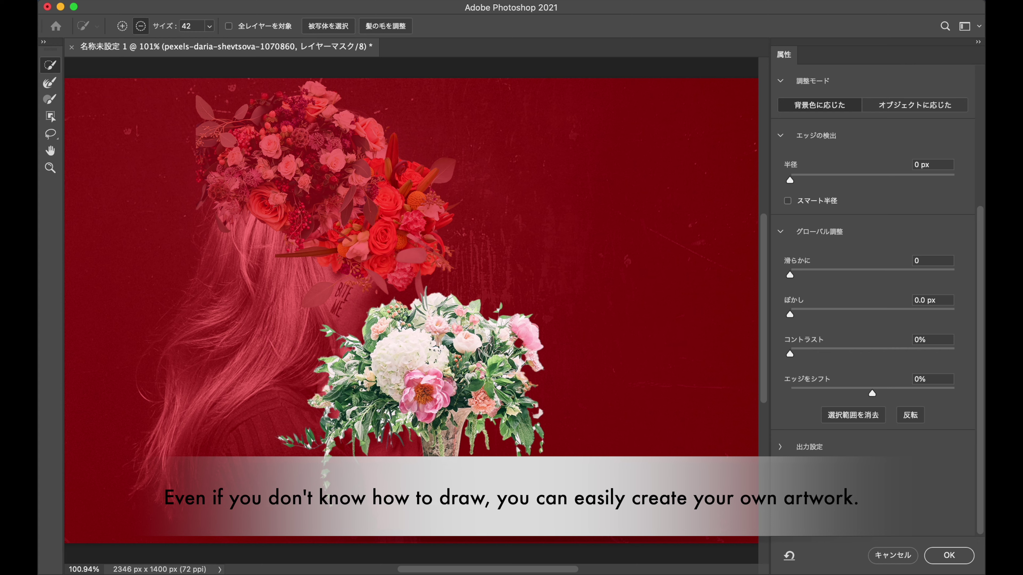
pyautogui.moveTo(468, 448)
pyautogui.mouseDown()
pyautogui.moveTo(433, 435)
pyautogui.moveTo(449, 440)
pyautogui.mouseUp()
pyautogui.click(949, 555)
pyautogui.hotkey('ctrl', 't')
# - Scale the pink bouquet to 51.32%, rotate it -36.86°, and tuck it below the annie-spratt layer
pyautogui.moveTo(270, 79); pyautogui.dragTo(421, 305)
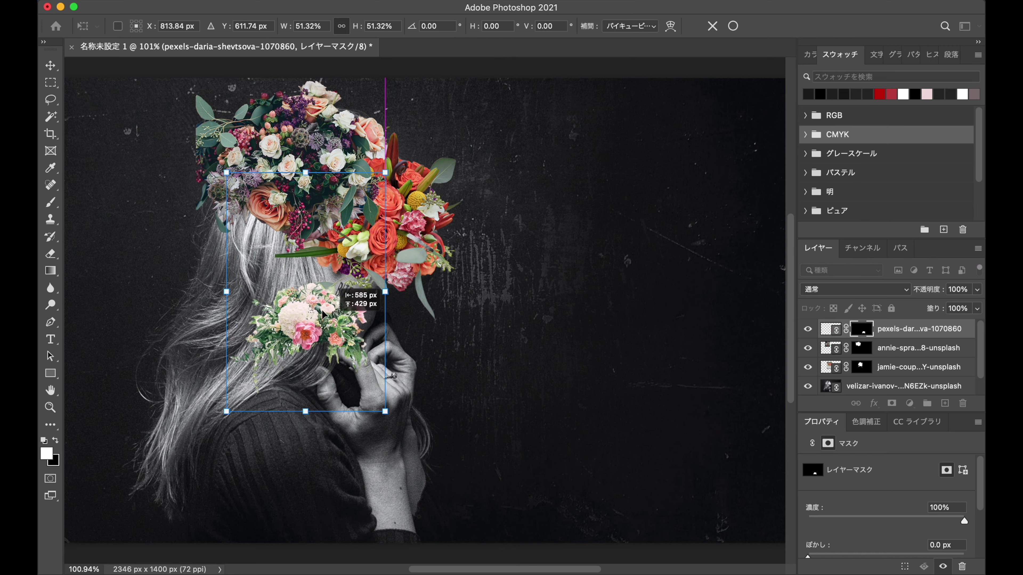
pyautogui.moveTo(529, 467); pyautogui.dragTo(304, 290)
pyautogui.moveTo(173, 114); pyautogui.dragTo(159, 211)
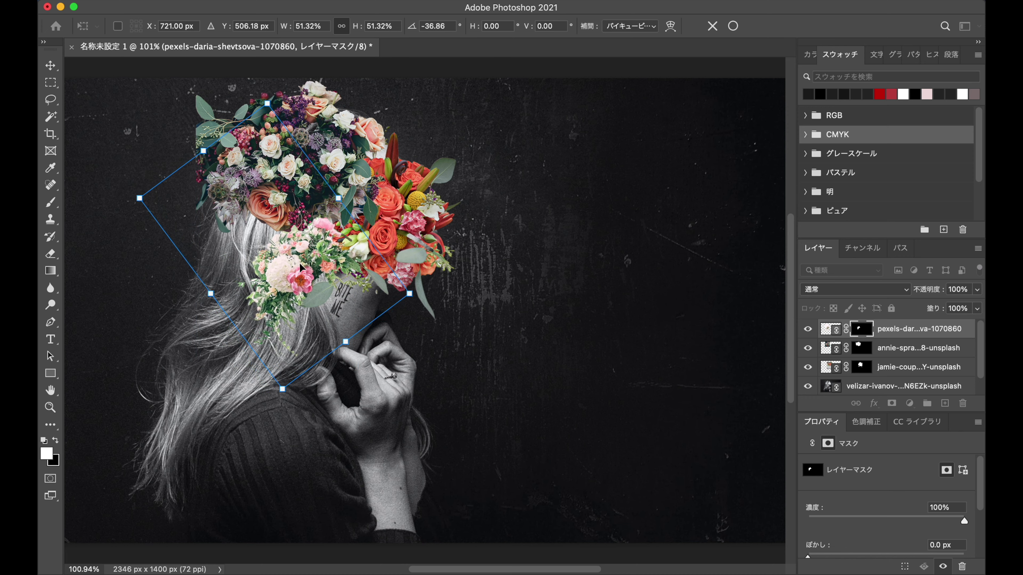
pyautogui.press('Return')
pyautogui.hotkey('ctrl', '[')
pyautogui.moveTo(246, 252); pyautogui.dragTo(251, 250)
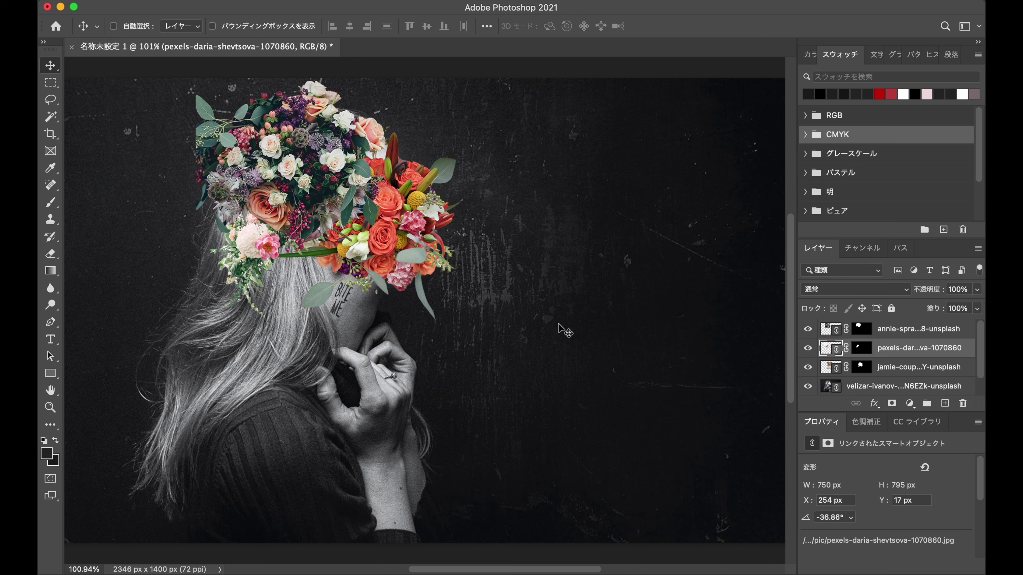
# - Place the pexels-pixabay-80474 snake photo and move its layer to the top of the stack
pyautogui.click(133, 2)
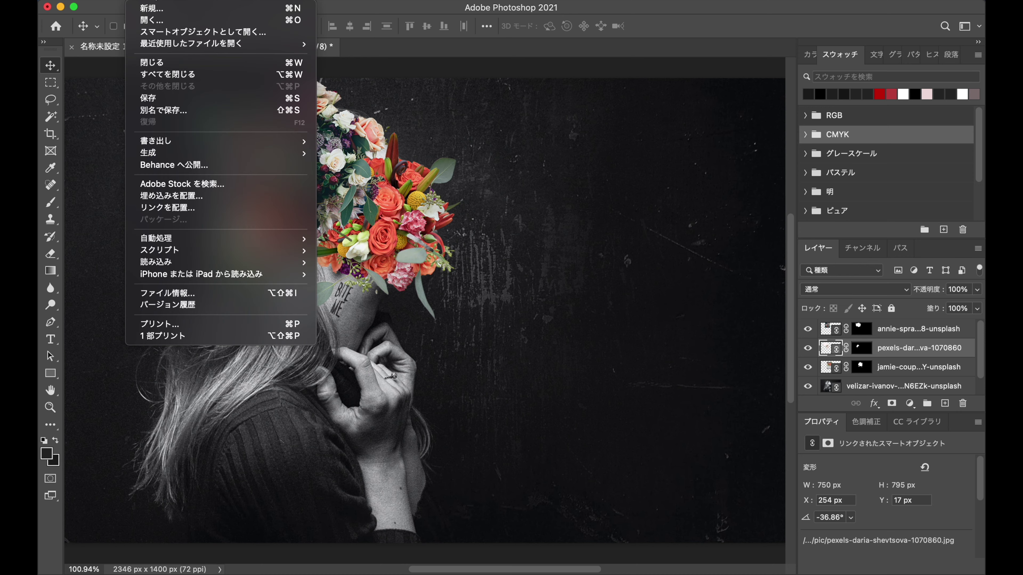
pyautogui.click(205, 214)
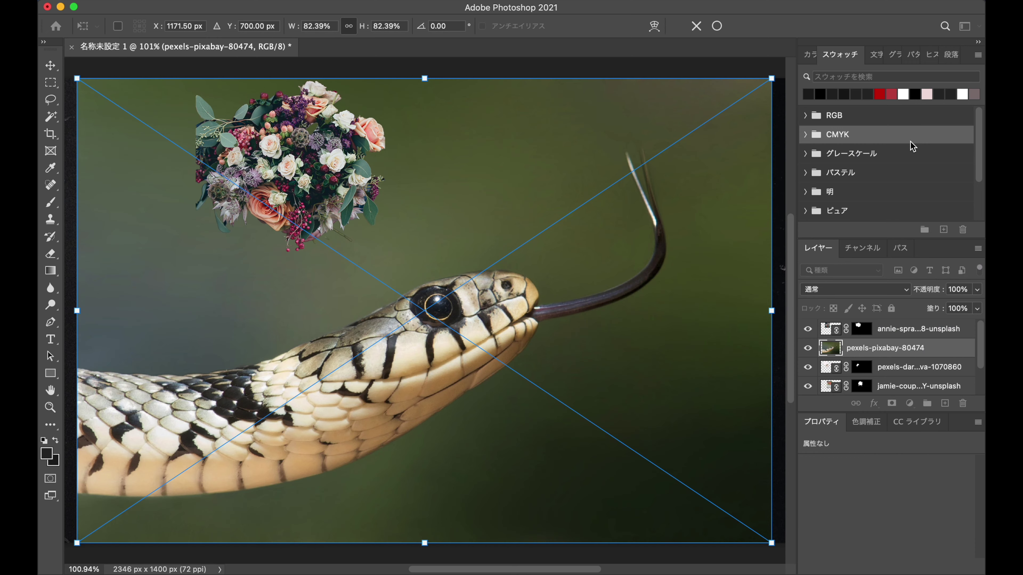
pyautogui.press('Return')
pyautogui.moveTo(886, 349); pyautogui.dragTo(878, 327)
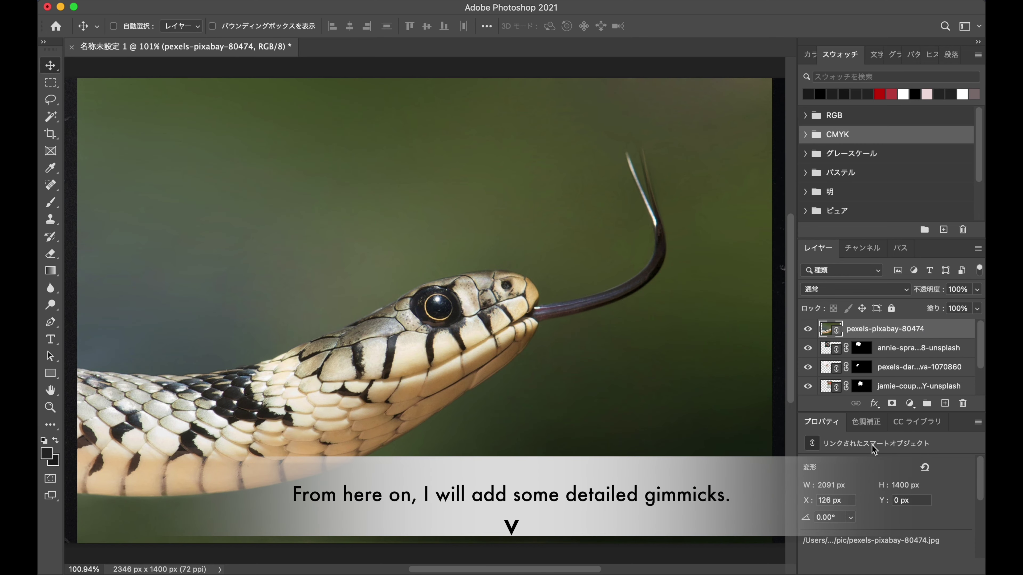
# - Mask the snake layer with Select Subject so only the snake shows
pyautogui.click(892, 403)
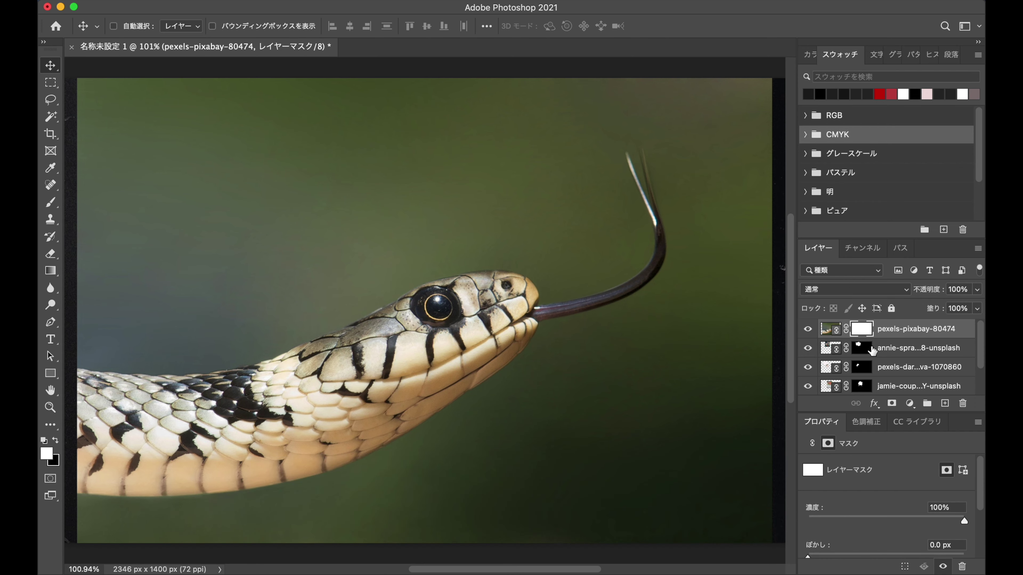
pyautogui.doubleClick(863, 333)
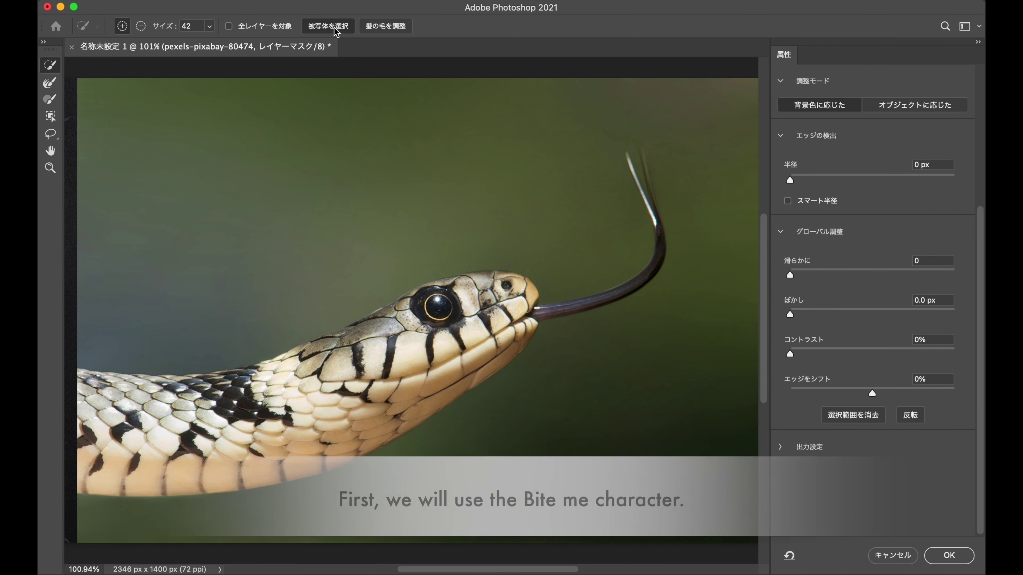
pyautogui.click(342, 26)
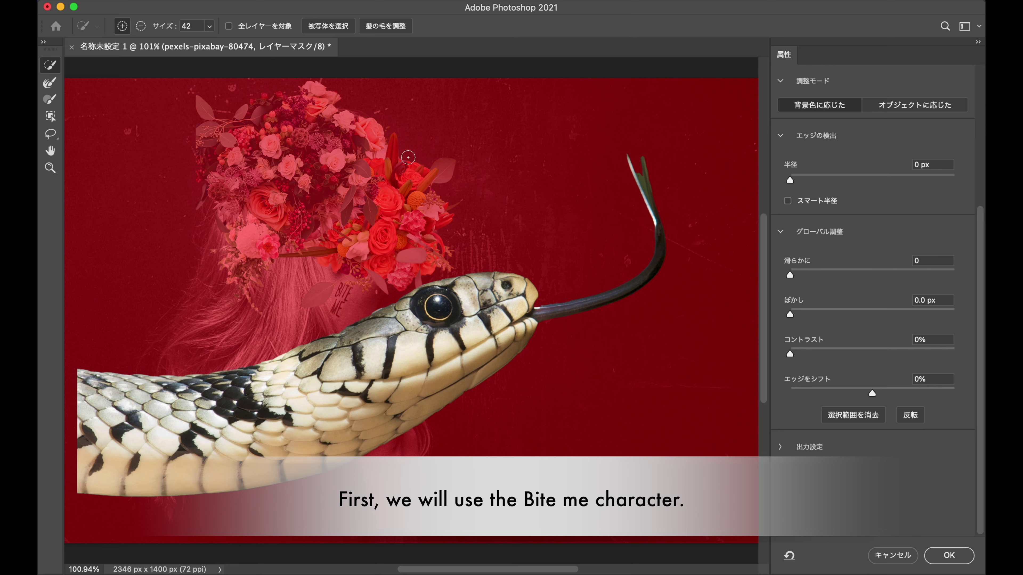
pyautogui.click(946, 555)
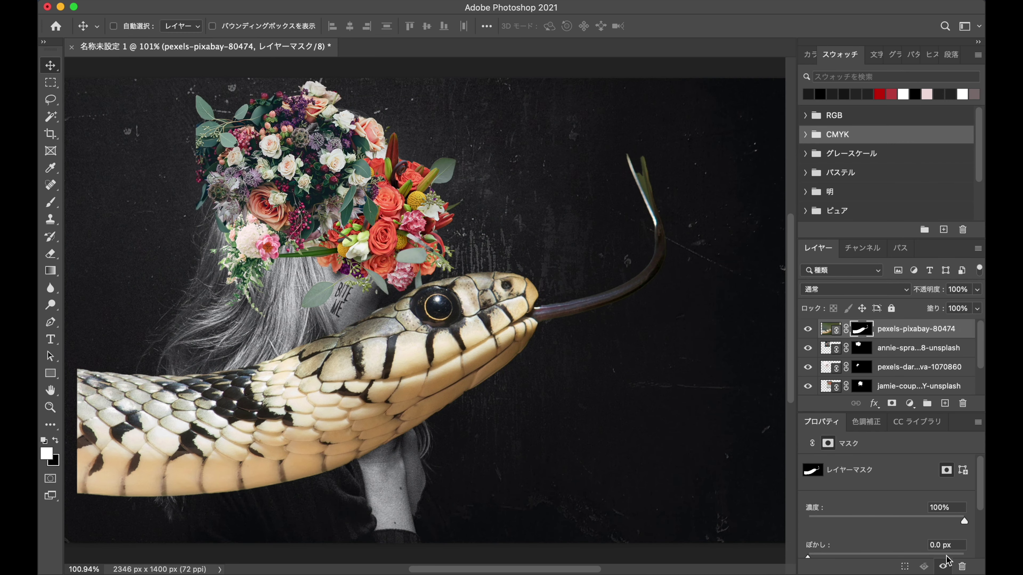
# - Scale the snake down to about 26.85% and drag it beside the woman's face
pyautogui.hotkey('ctrl', 't')
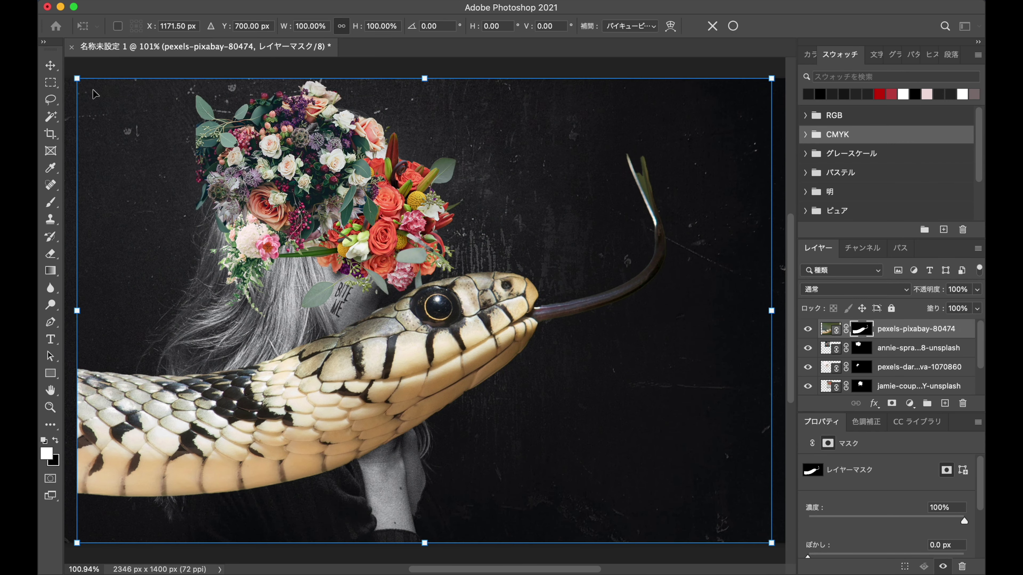
pyautogui.moveTo(78, 79)
pyautogui.mouseDown()
pyautogui.moveTo(565, 377)
pyautogui.moveTo(582, 415)
pyautogui.mouseUp()
pyautogui.moveTo(586, 467); pyautogui.dragTo(313, 283)
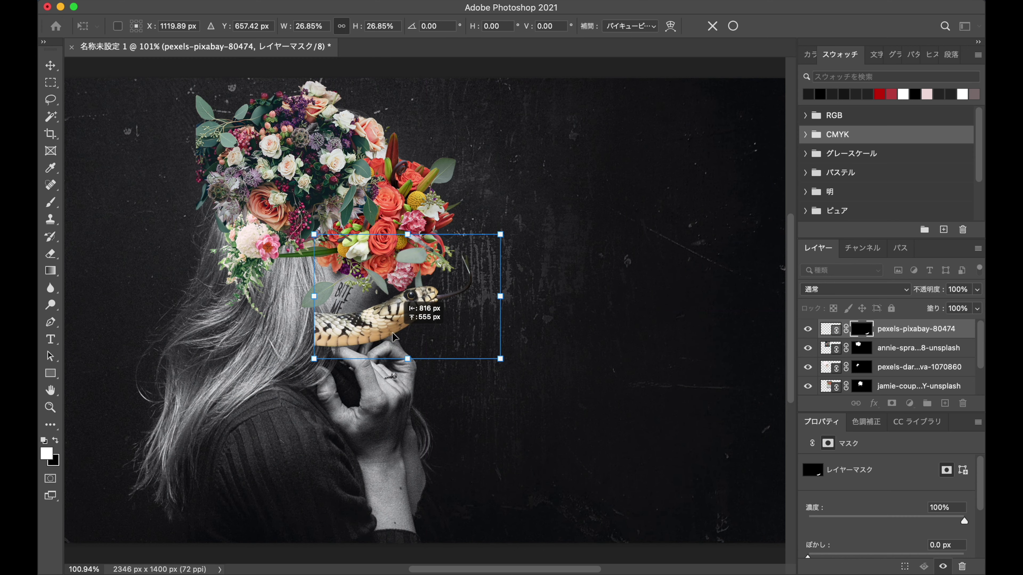